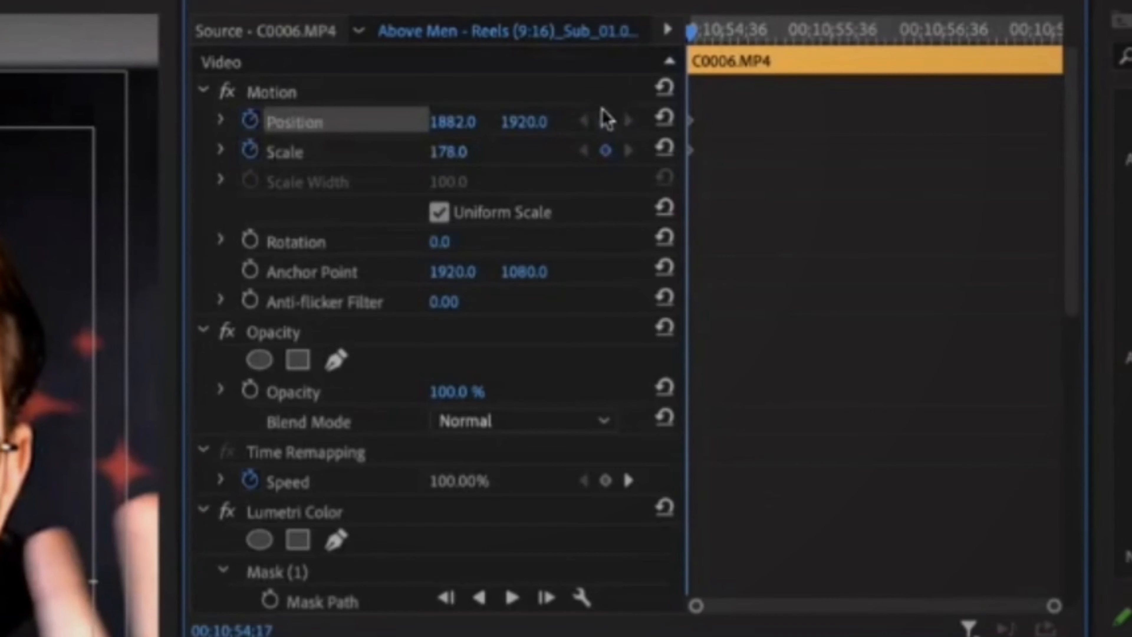
Add Scale and Position keyframes on the last frame of the C0006.MP4 clip and set the Scale there to 190.
{"action": "key", "text": "Down"}
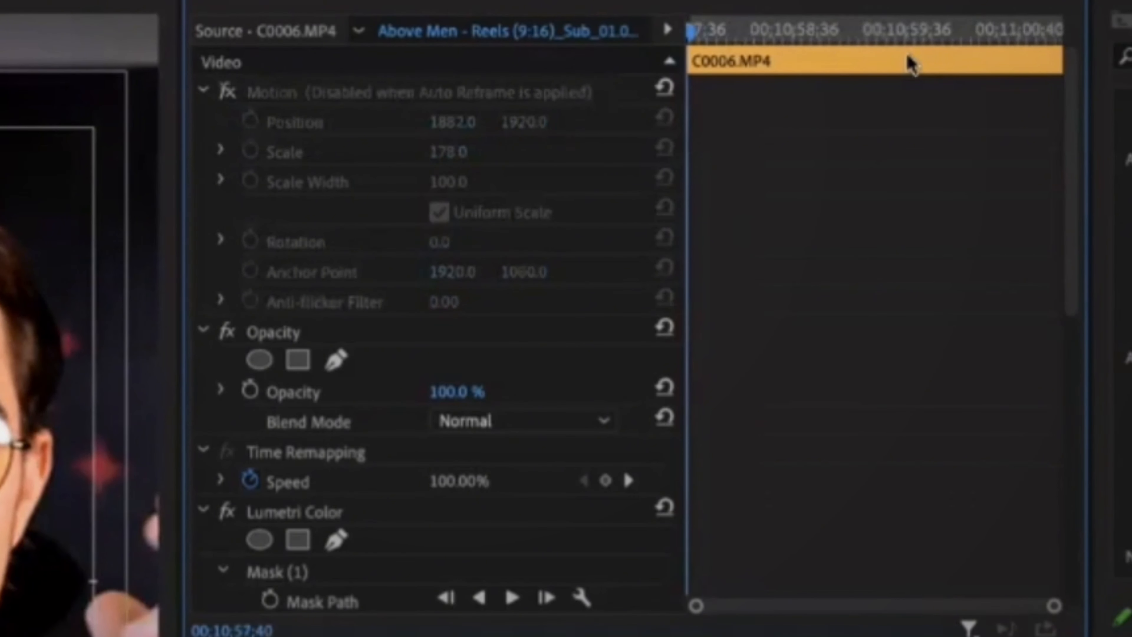
{"action": "key", "text": "Left"}
{"action": "left_click", "coordinate": [606, 152]}
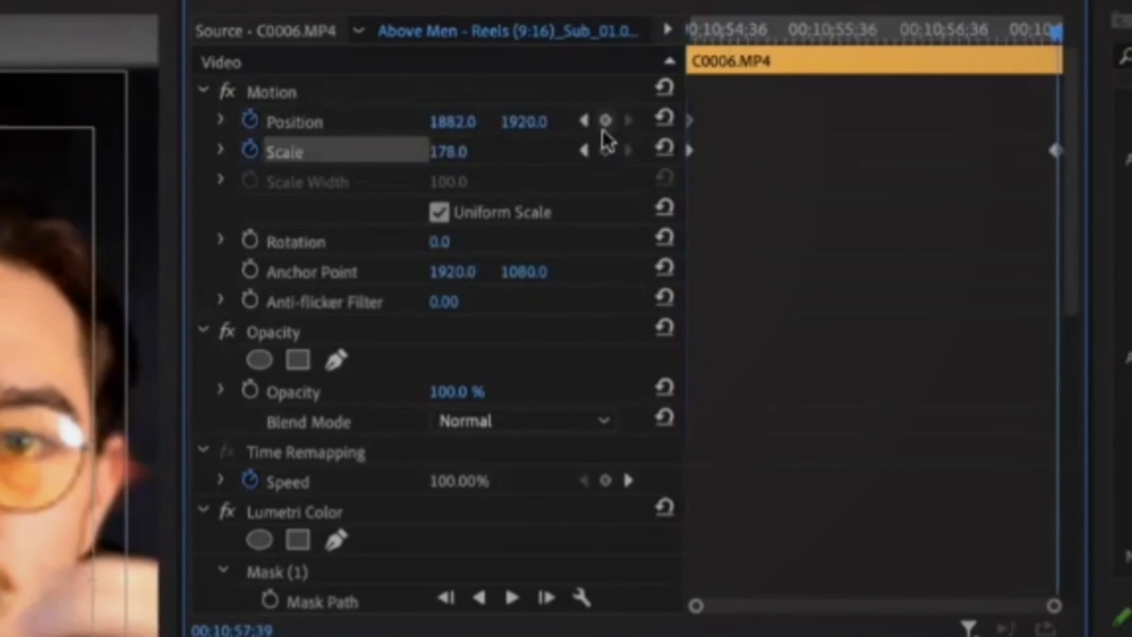
{"action": "left_click", "coordinate": [605, 121]}
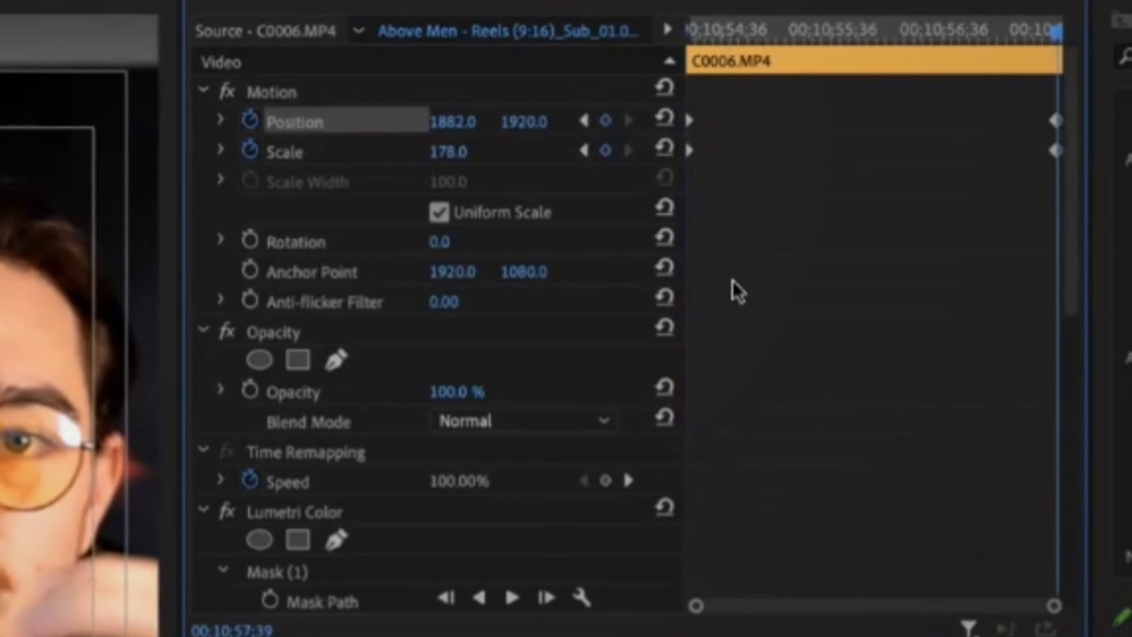
{"action": "left_click", "coordinate": [447, 152]}
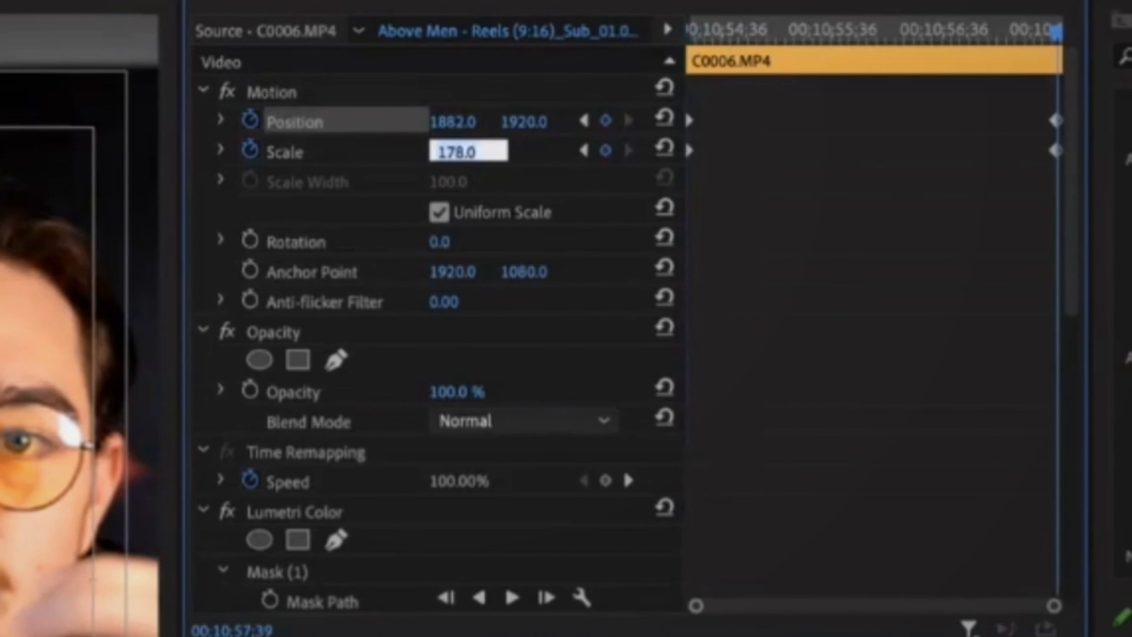
{"action": "type", "text": "190"}
{"action": "key", "text": "Return"}
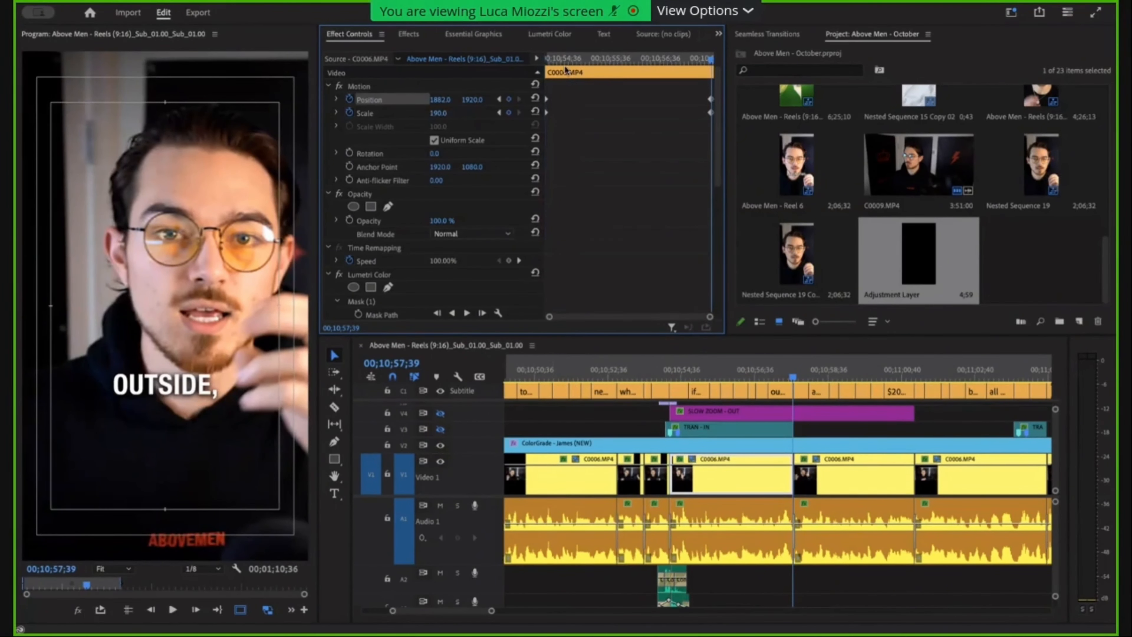
Return to the start of the clip and play it back to check its motion.
{"action": "left_click", "coordinate": [582, 59]}
{"action": "left_click_drag", "start_coordinate": [603, 59], "coordinate": [529, 62]}
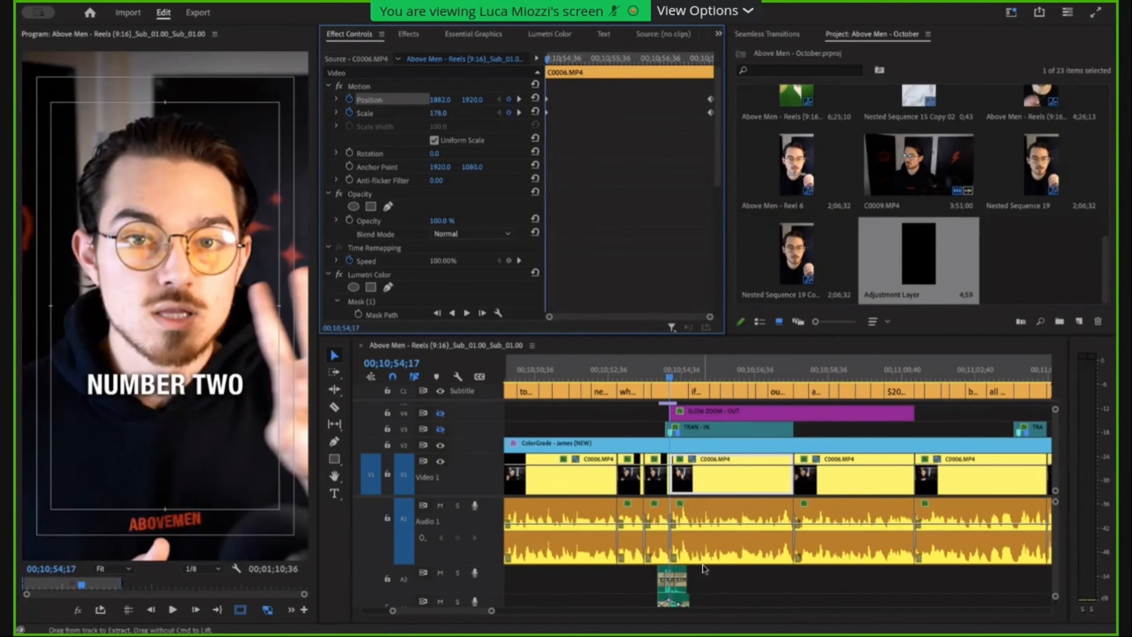
{"action": "key", "text": "space"}
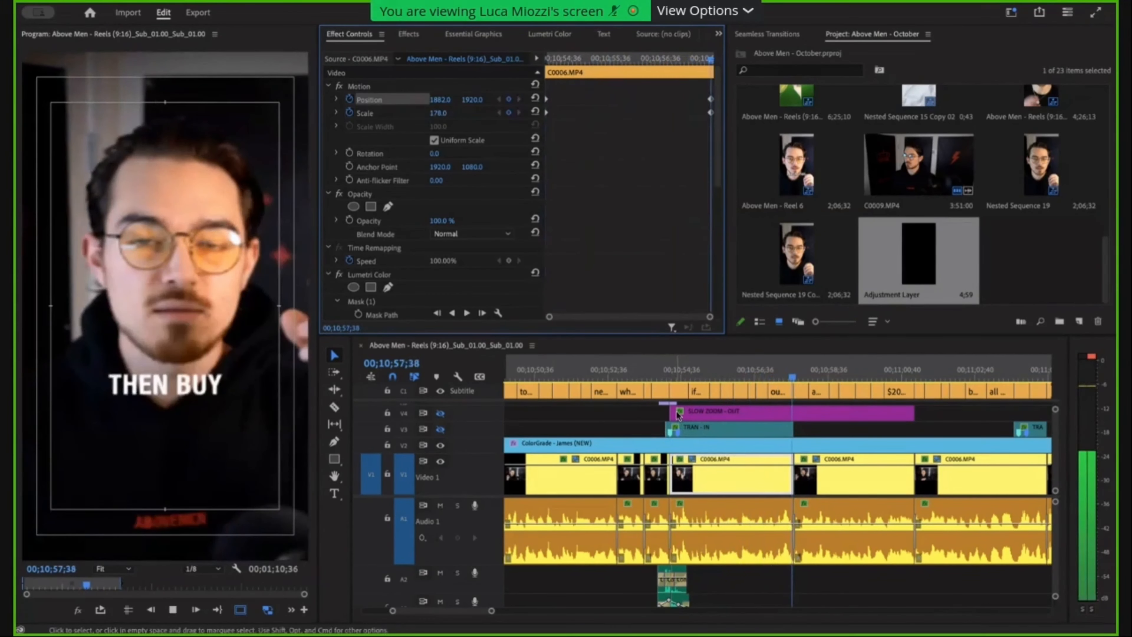
{"action": "left_click", "coordinate": [668, 363]}
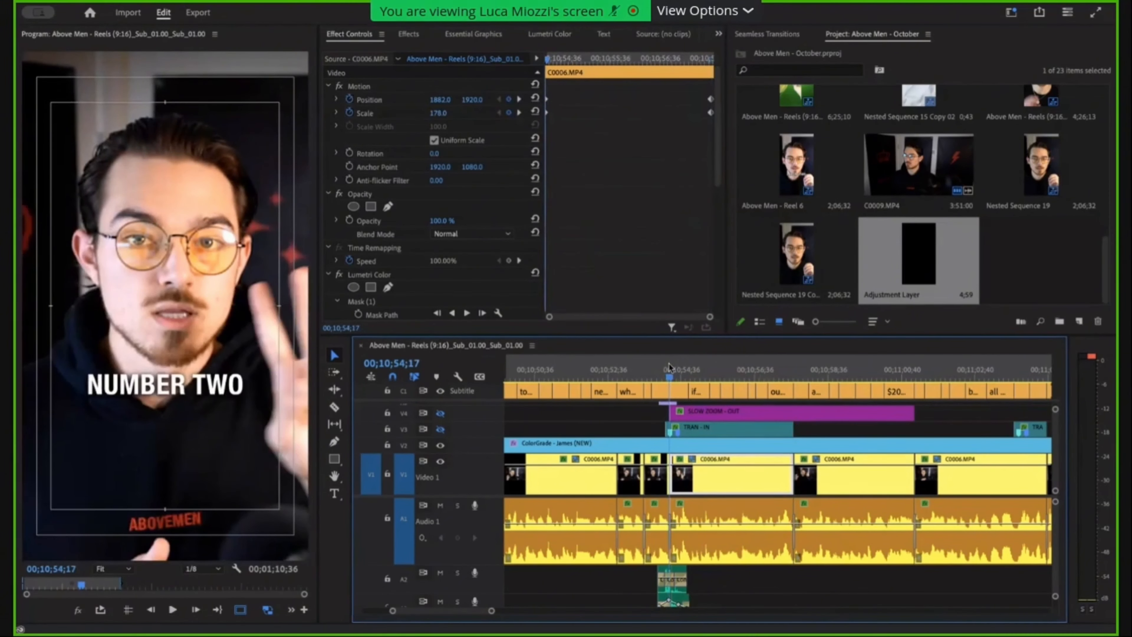
{"action": "key", "text": "space"}
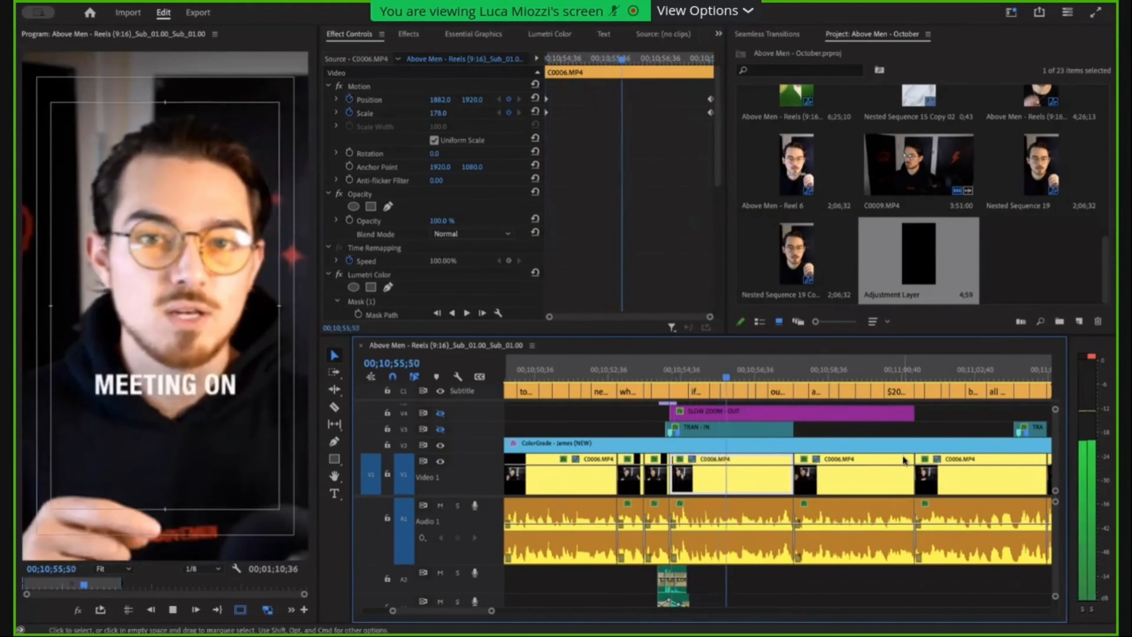
{"action": "key", "text": "space"}
Go to the clip's ending Scale keyframe and set its value to 190.
{"action": "left_click", "coordinate": [520, 103]}
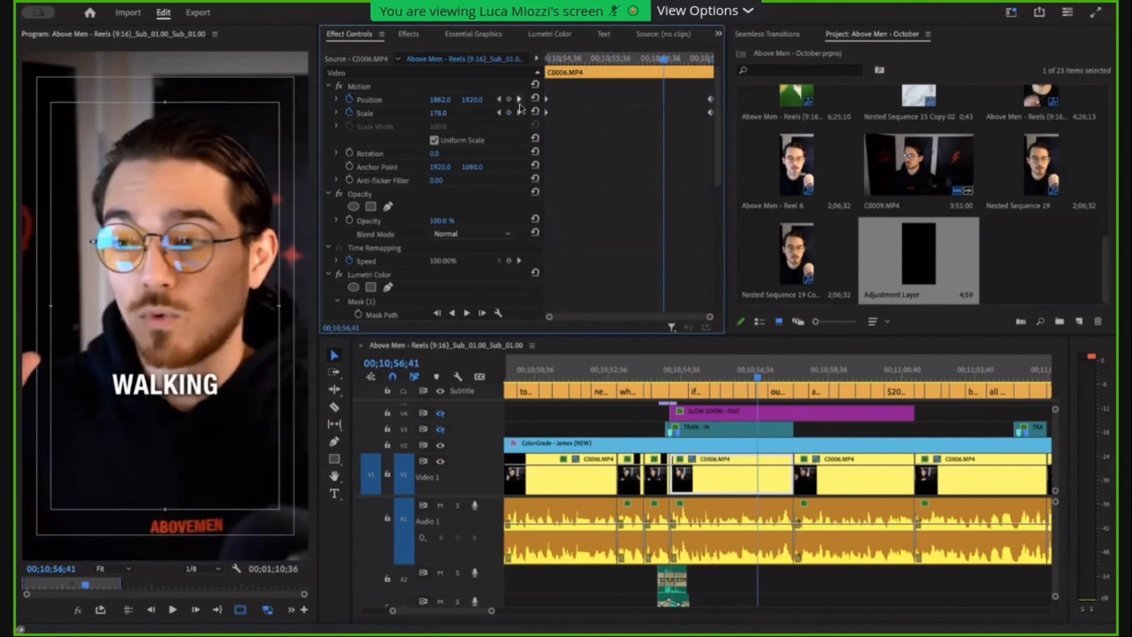
{"action": "left_click", "coordinate": [519, 105]}
{"action": "left_click", "coordinate": [438, 113]}
{"action": "type", "text": "190"}
{"action": "key", "text": "Return"}
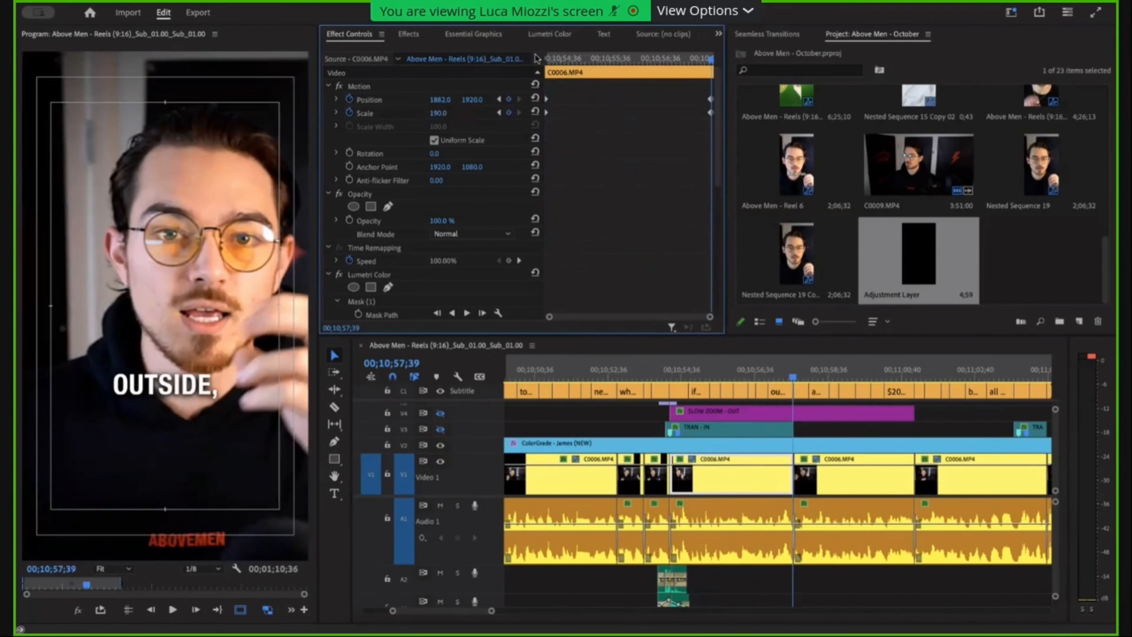
Preview the gradual zoom-in by playing the clip from its beginning and replaying the cut at its end.
{"action": "left_click_drag", "start_coordinate": [569, 56], "coordinate": [432, 58]}
{"action": "key", "text": "space"}
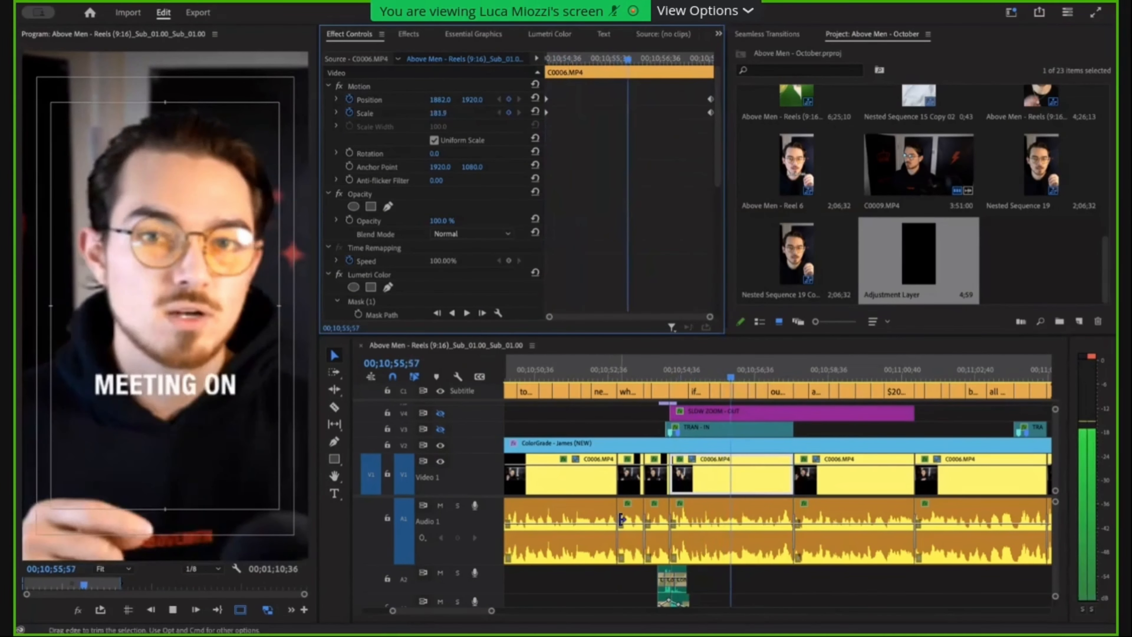
{"action": "key", "text": "space"}
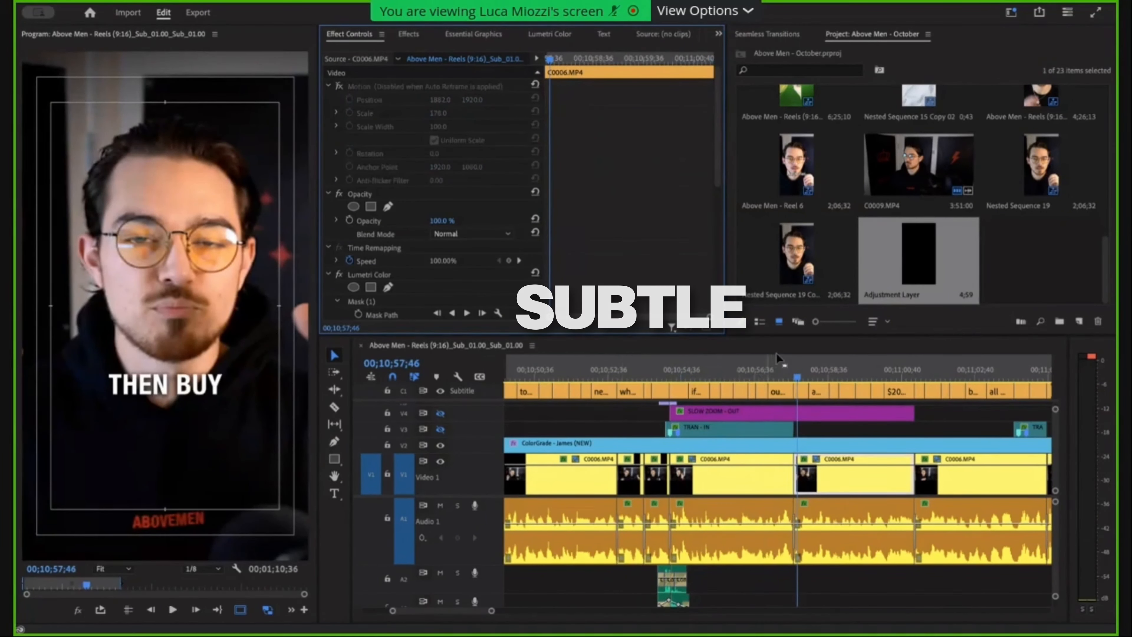
{"action": "left_click", "coordinate": [776, 367]}
{"action": "key", "text": "space"}
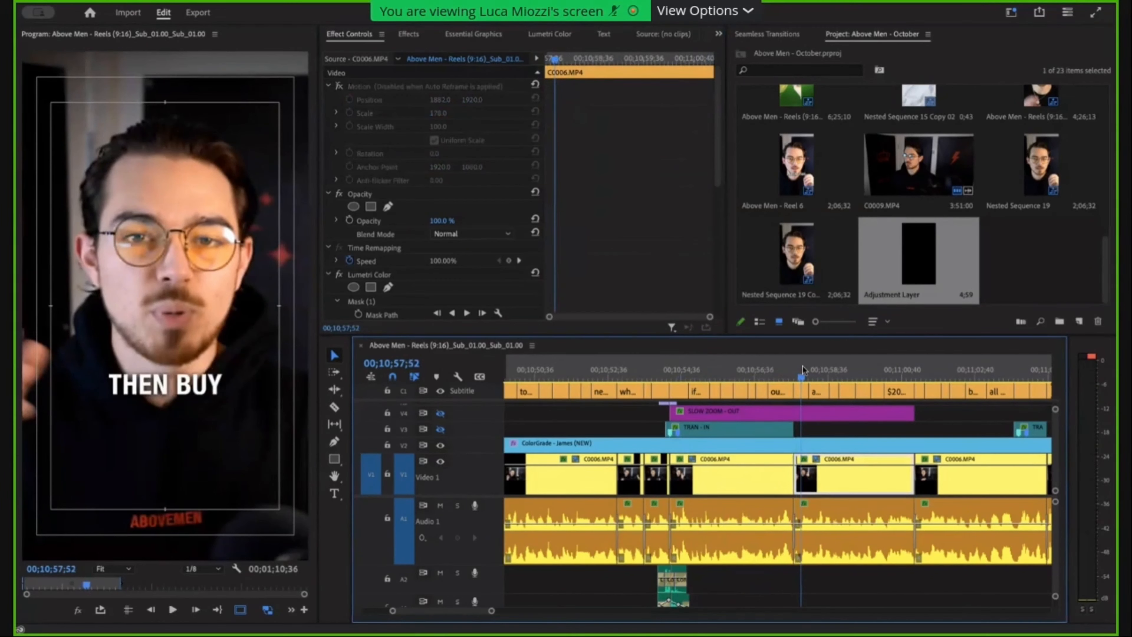
{"action": "left_click", "coordinate": [784, 369]}
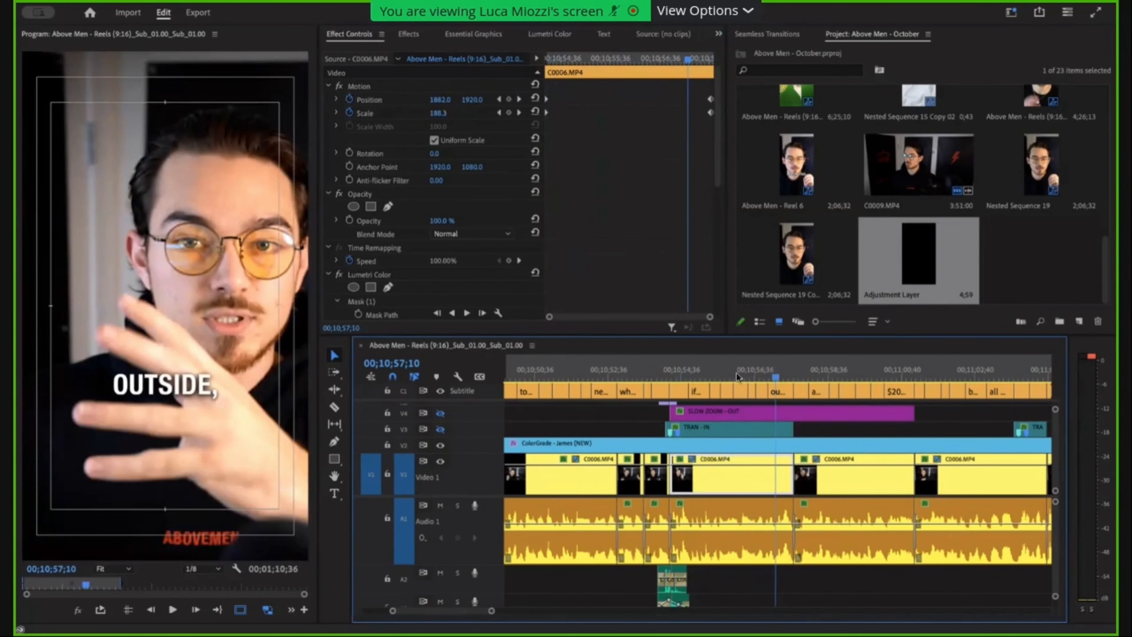
Set the Scale at the clip's ending keyframe to 210.
{"action": "left_click", "coordinate": [519, 111]}
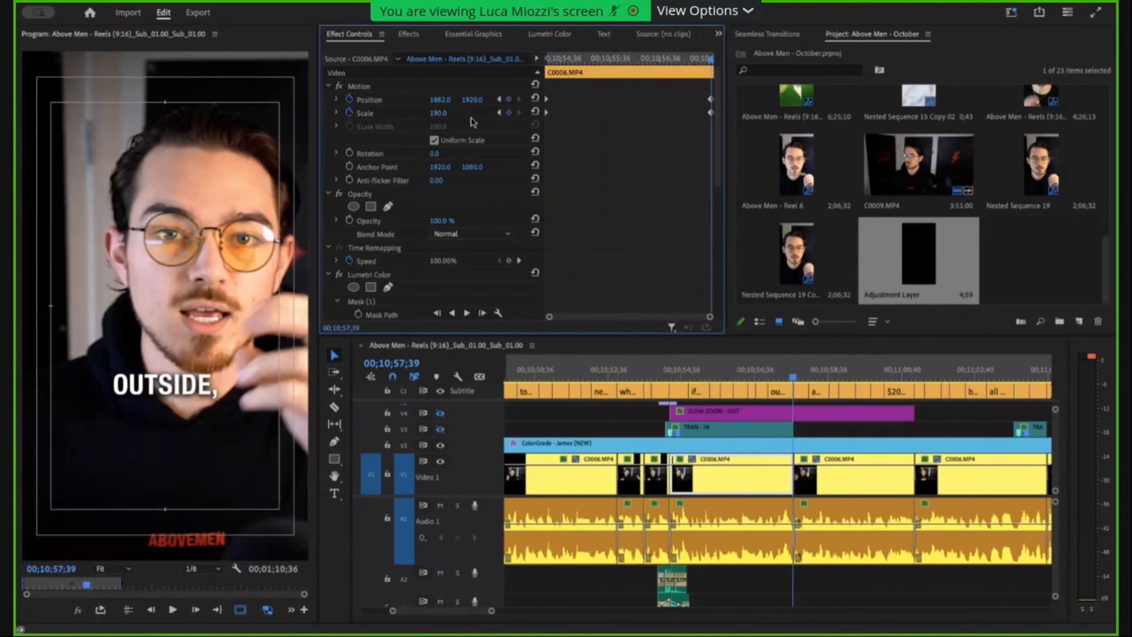
{"action": "left_click", "coordinate": [448, 113]}
{"action": "type", "text": "210"}
{"action": "key", "text": "Return"}
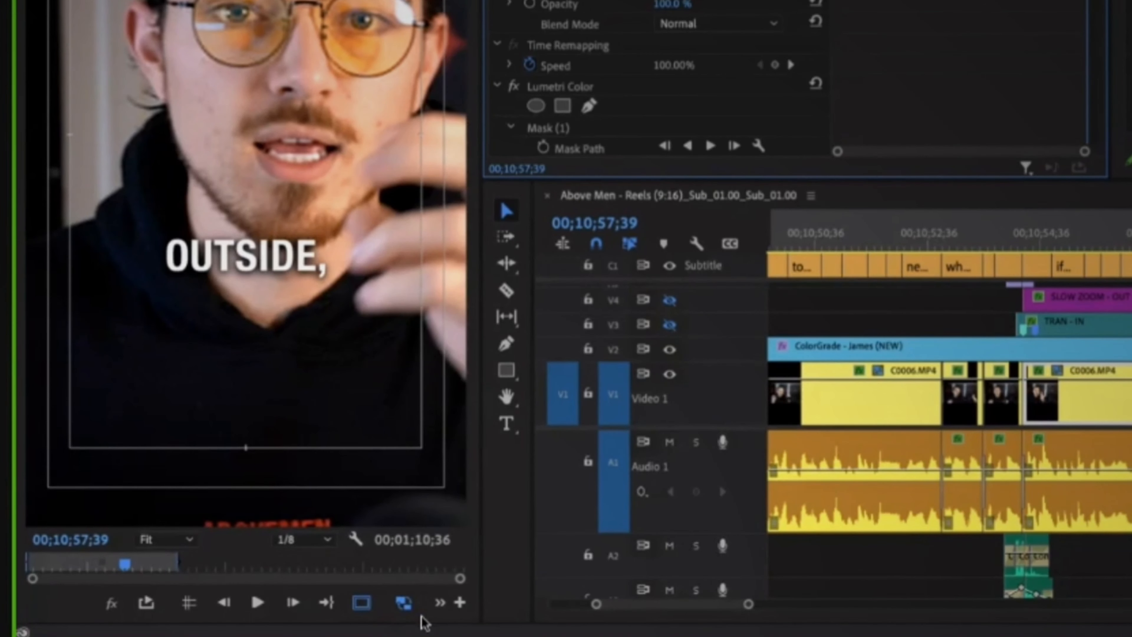
{"action": "left_click", "coordinate": [460, 603]}
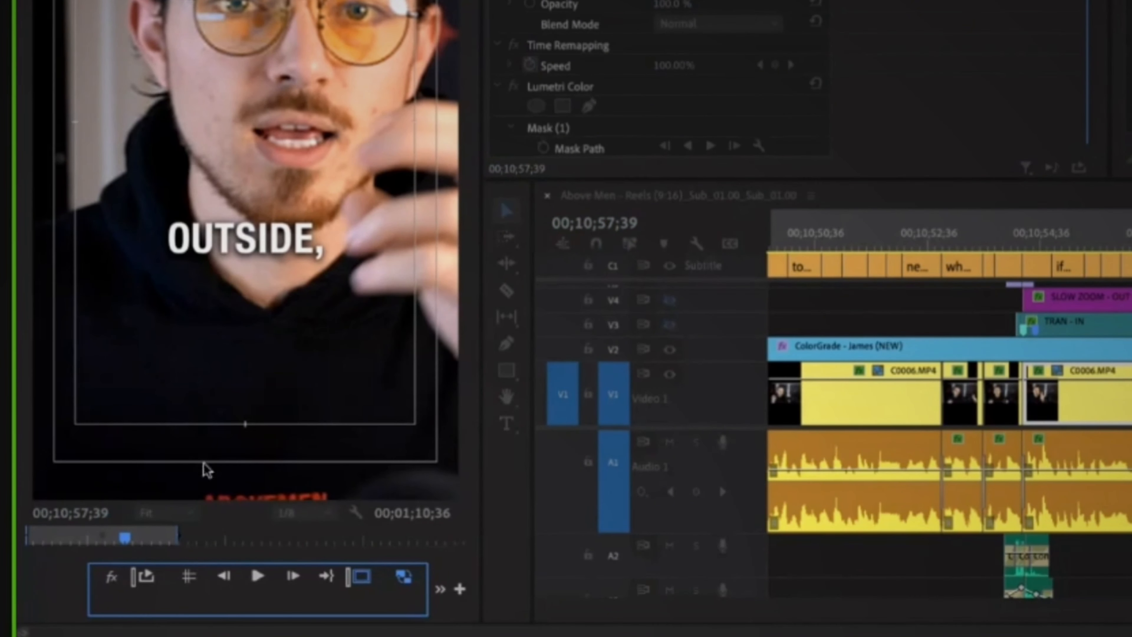
{"action": "left_click", "coordinate": [415, 550]}
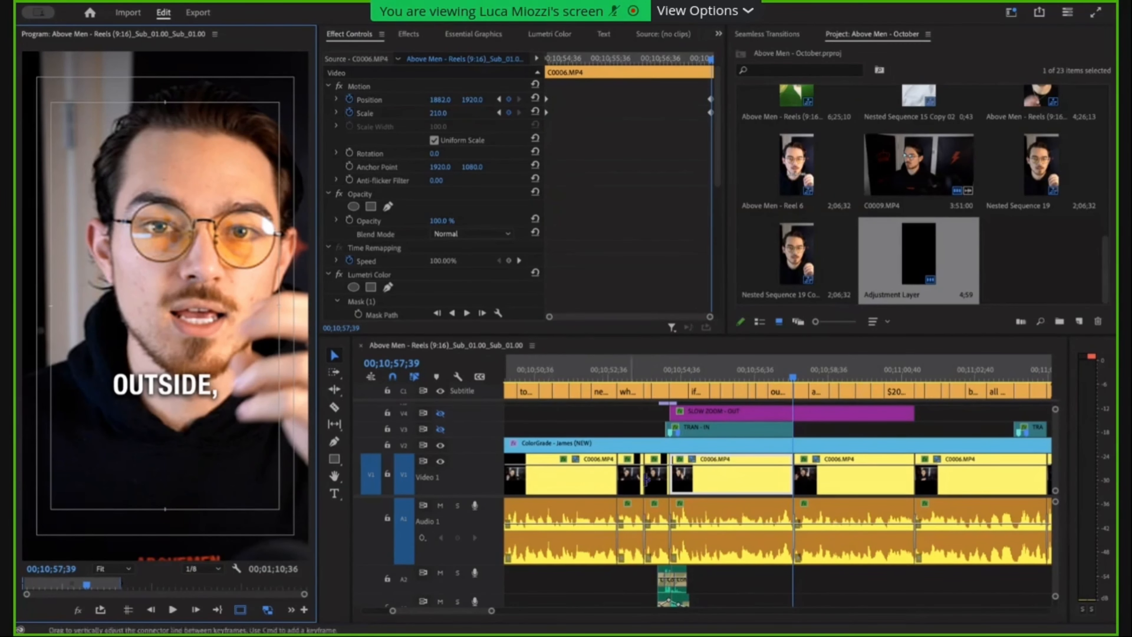
{"action": "left_click", "coordinate": [831, 434]}
{"action": "left_click", "coordinate": [832, 434]}
{"action": "key", "text": "minus"}
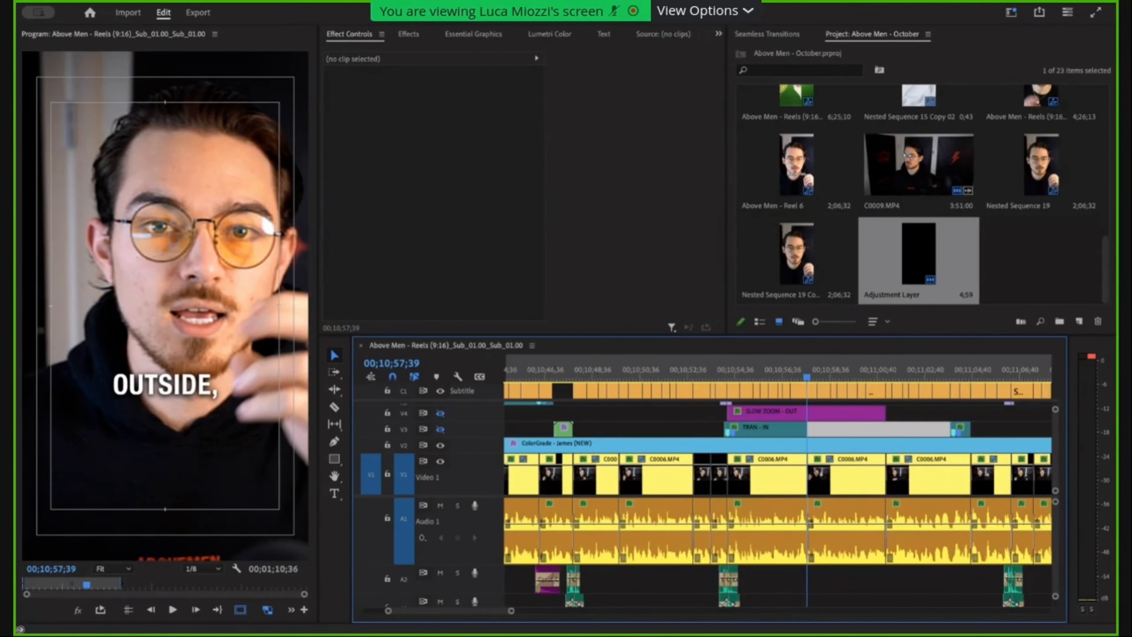
{"action": "left_click", "coordinate": [290, 8]}
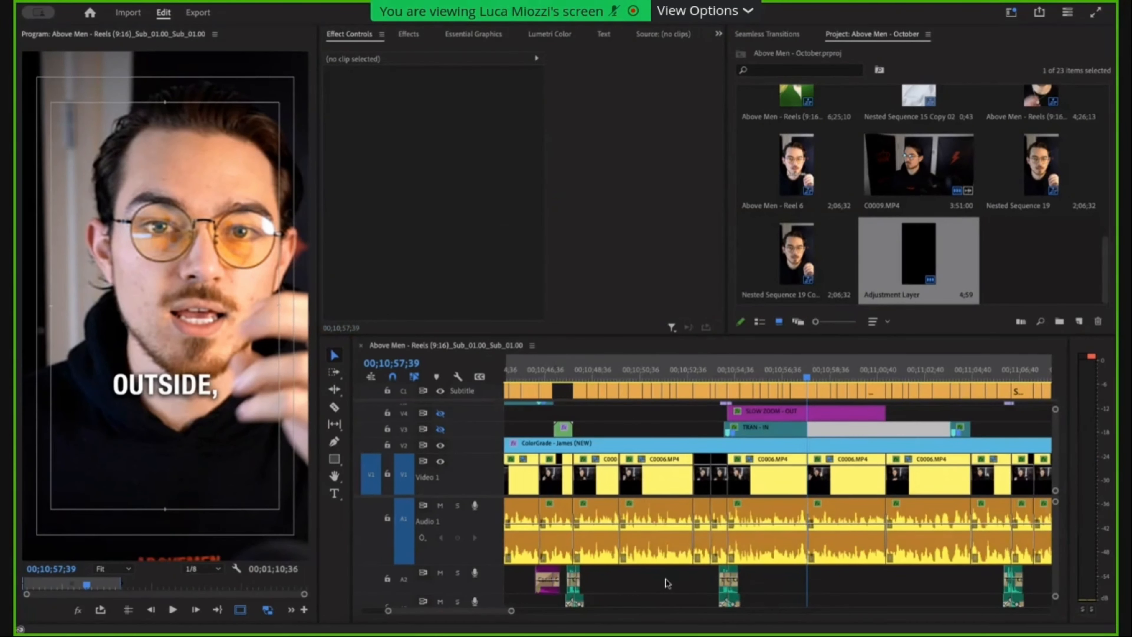
{"action": "left_click", "coordinate": [665, 580]}
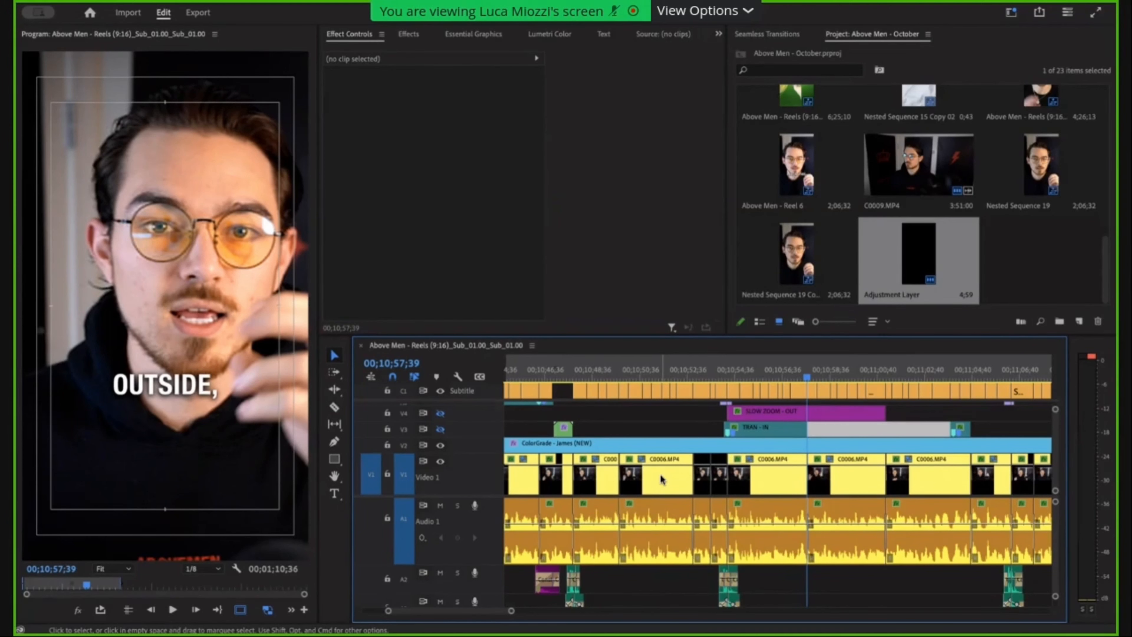
Select the C0006.MP4 clip beginning at the "NUMBER TWO" caption and play its zoom from the first keyframe.
{"action": "left_click", "coordinate": [746, 388]}
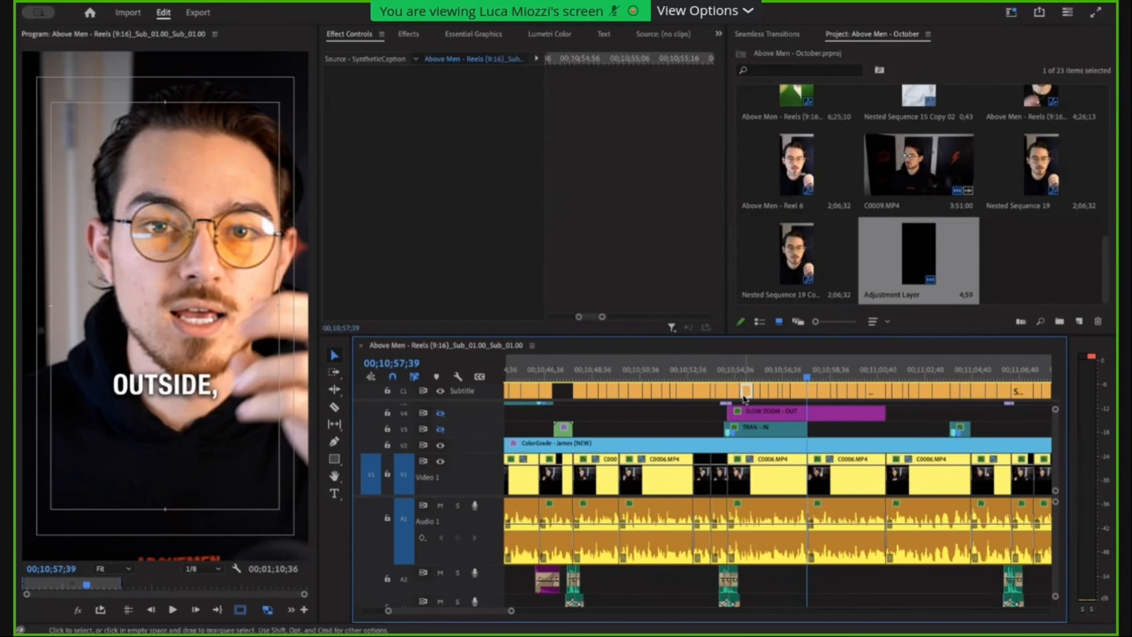
{"action": "left_click", "coordinate": [744, 476]}
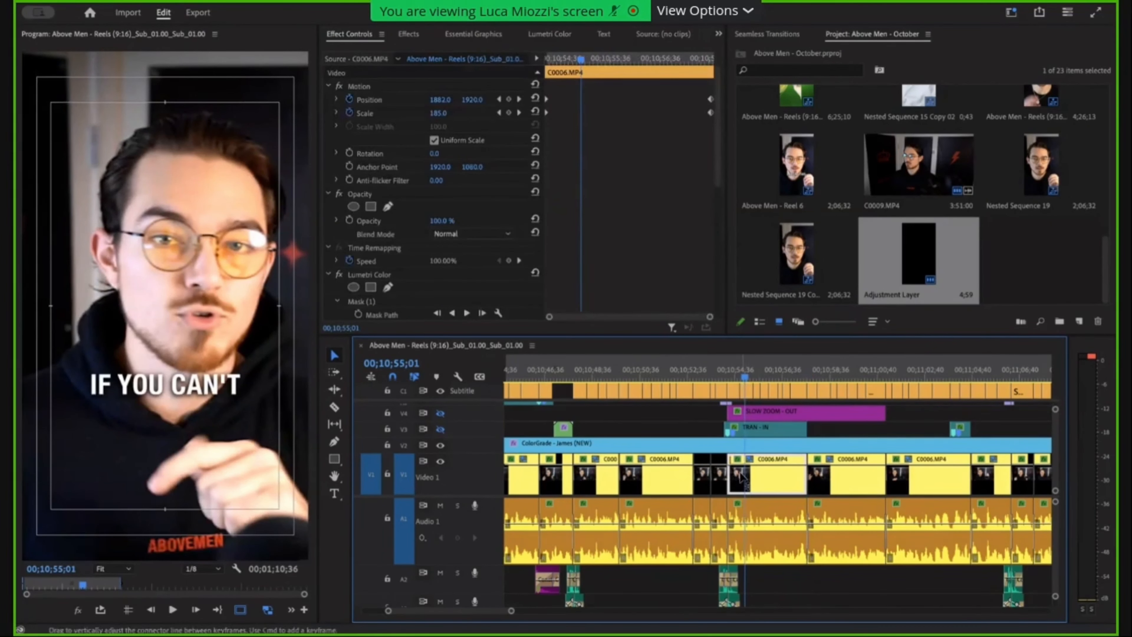
{"action": "key", "text": "="}
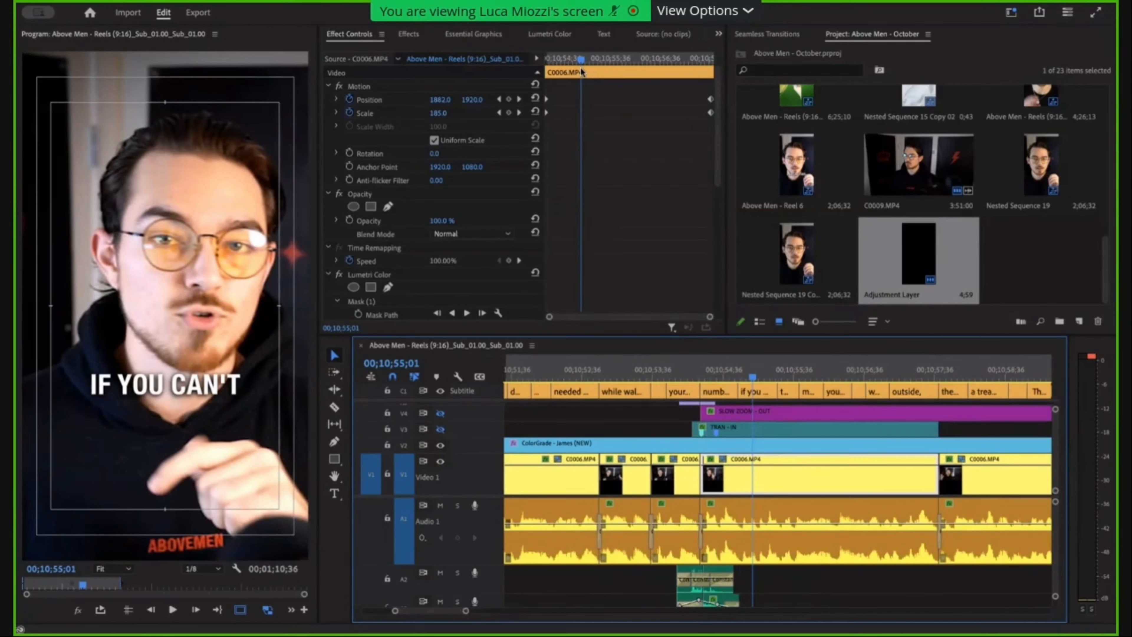
{"action": "left_click_drag", "start_coordinate": [581, 59], "coordinate": [548, 59]}
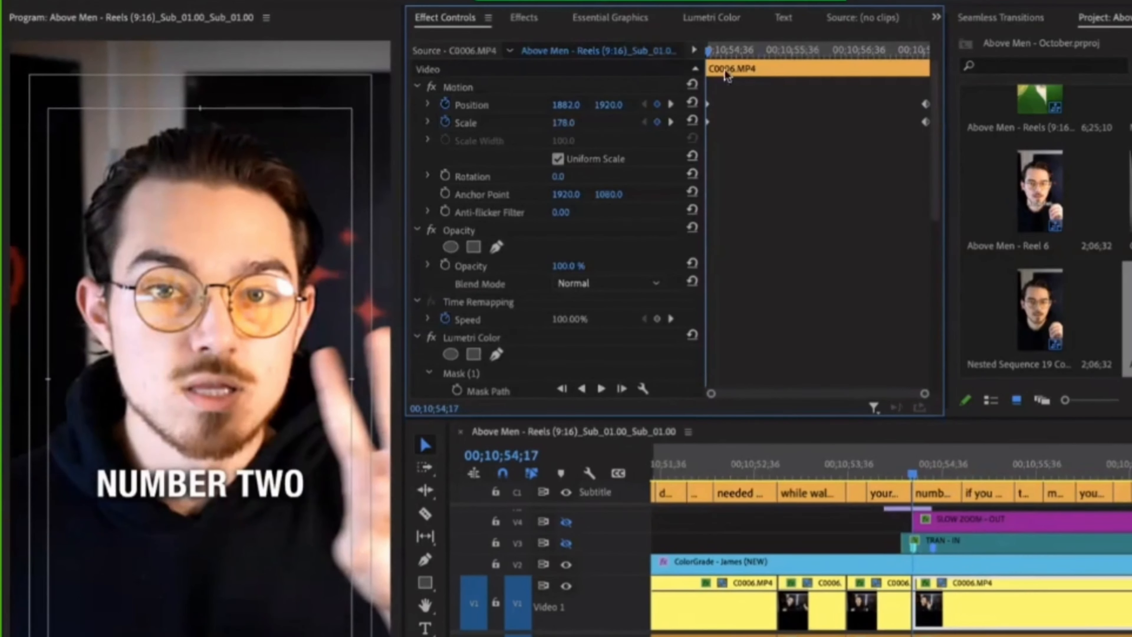
{"action": "key", "text": "space"}
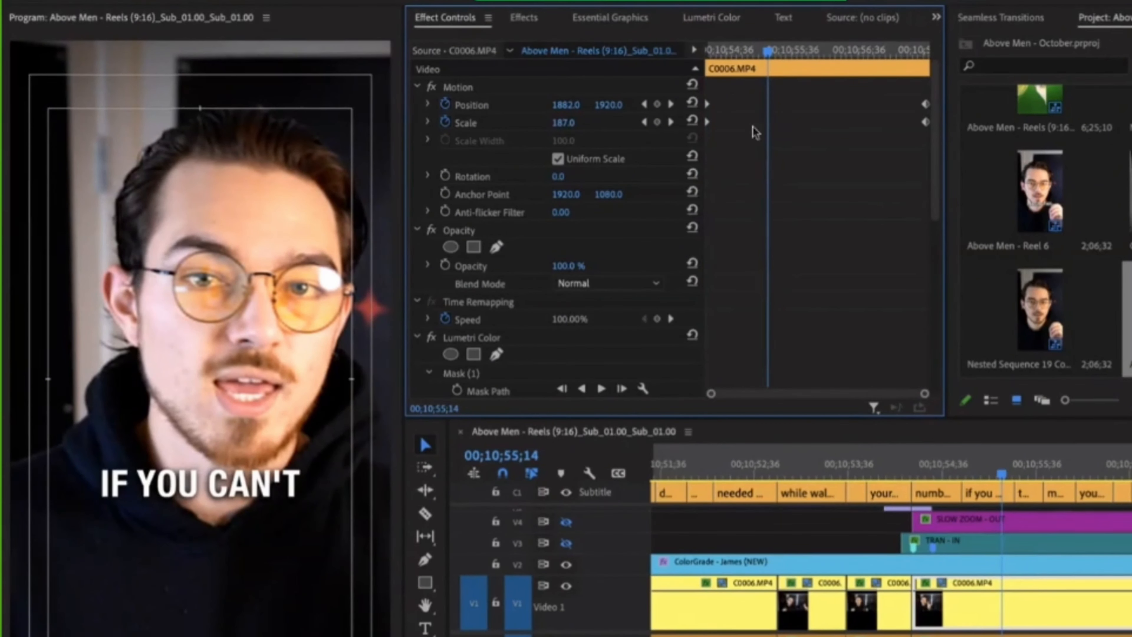
Move the ending Position and Scale keyframes close to the starting ones, to 00;10;54;24.
{"action": "left_click", "coordinate": [751, 51]}
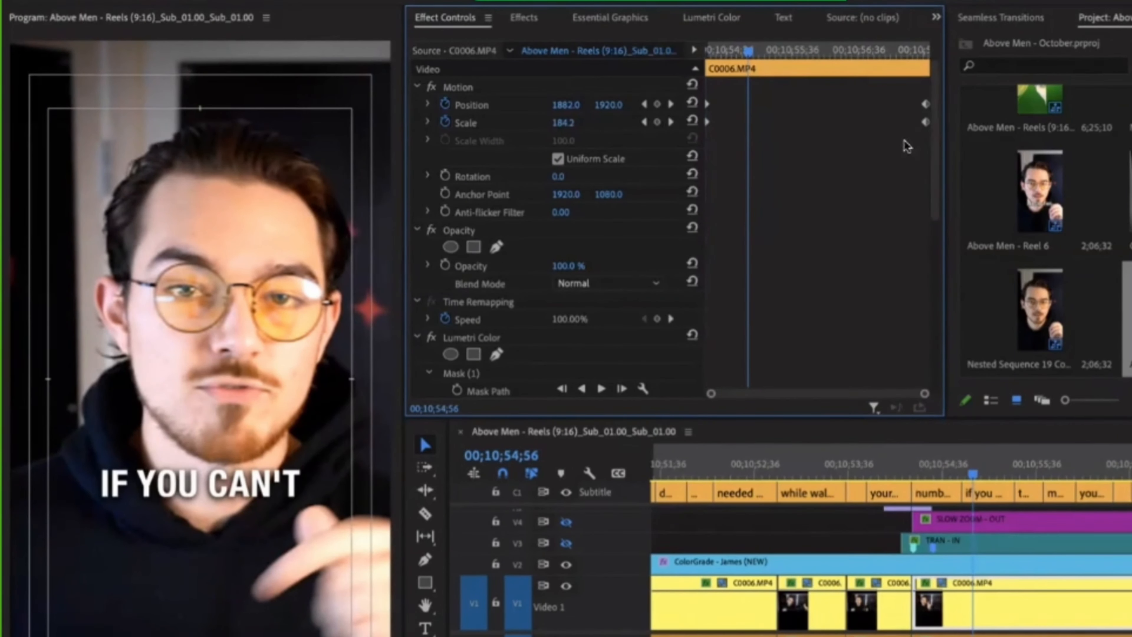
{"action": "left_click", "coordinate": [722, 51]}
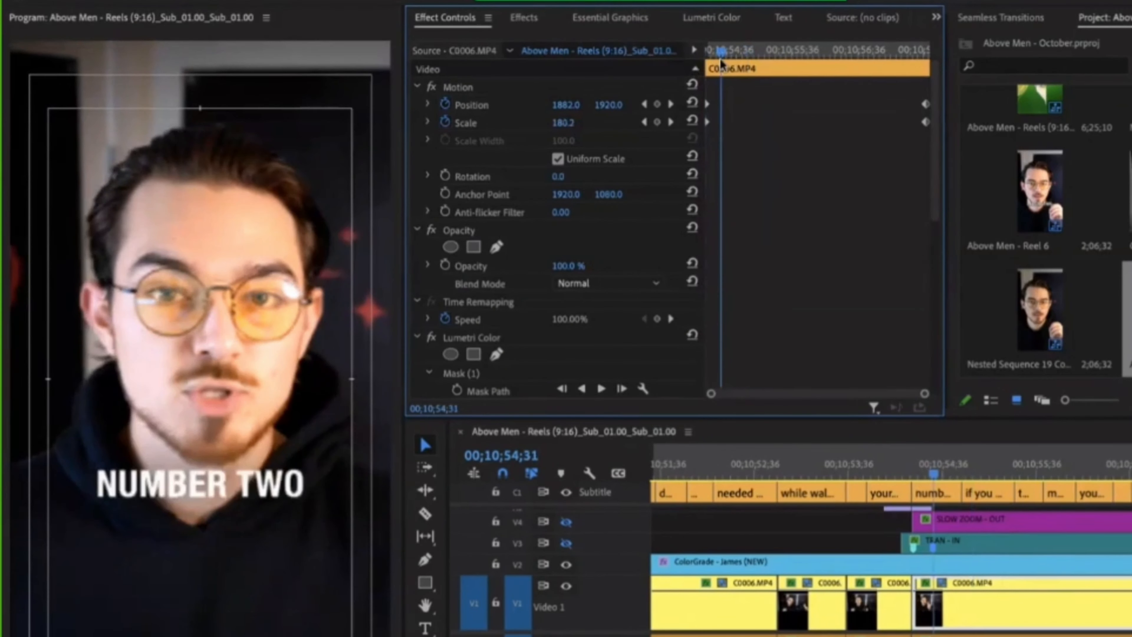
{"action": "left_click_drag", "start_coordinate": [920, 123], "coordinate": [725, 144]}
{"action": "left_click_drag", "start_coordinate": [710, 54], "coordinate": [704, 49]}
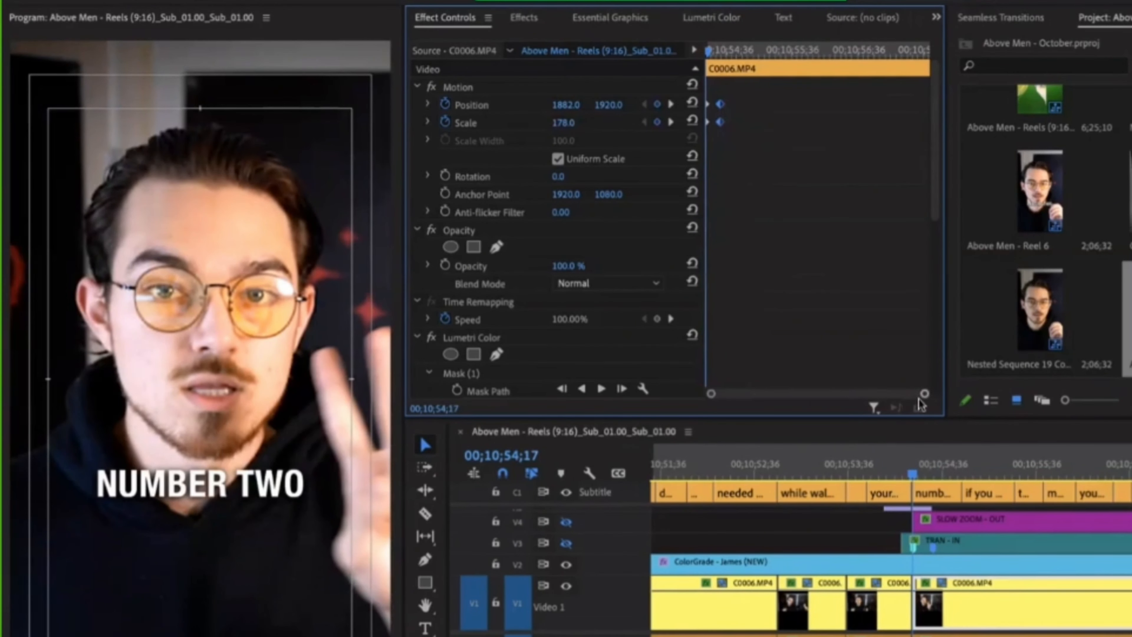
{"action": "left_click_drag", "start_coordinate": [924, 394], "coordinate": [839, 402]}
{"action": "left_click_drag", "start_coordinate": [860, 104], "coordinate": [785, 111]}
{"action": "left_click_drag", "start_coordinate": [750, 395], "coordinate": [1024, 399]}
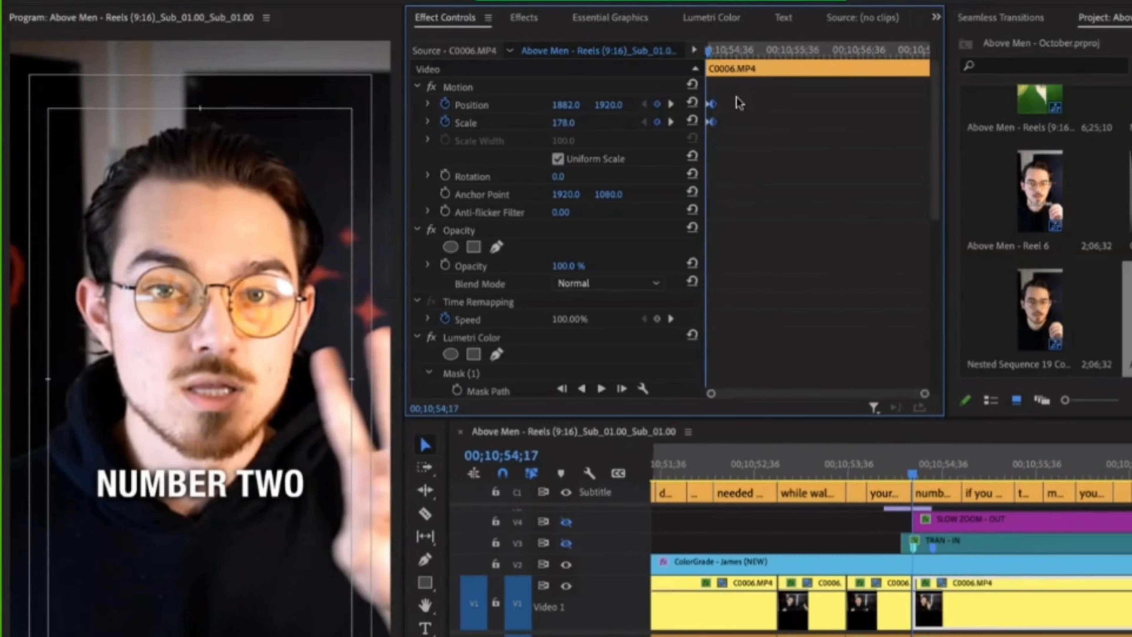
Play back the quick zoom from just before the "NUMBER TWO" cut, and go back to its ending keyframe.
{"action": "key", "text": "space"}
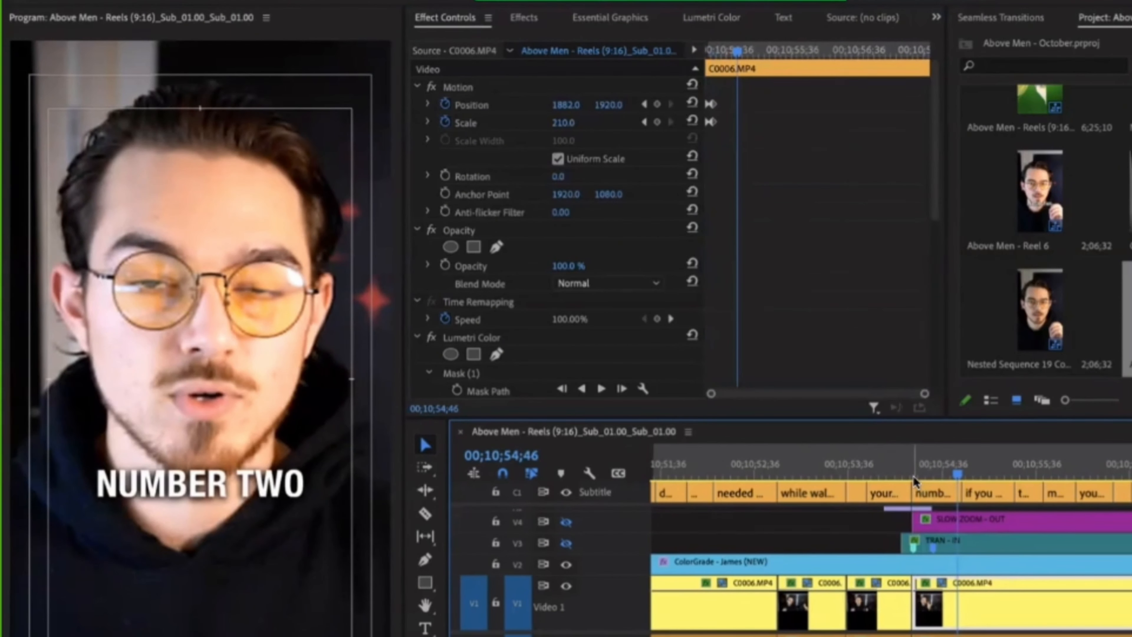
{"action": "left_click_drag", "start_coordinate": [926, 470], "coordinate": [884, 479]}
{"action": "key", "text": "space"}
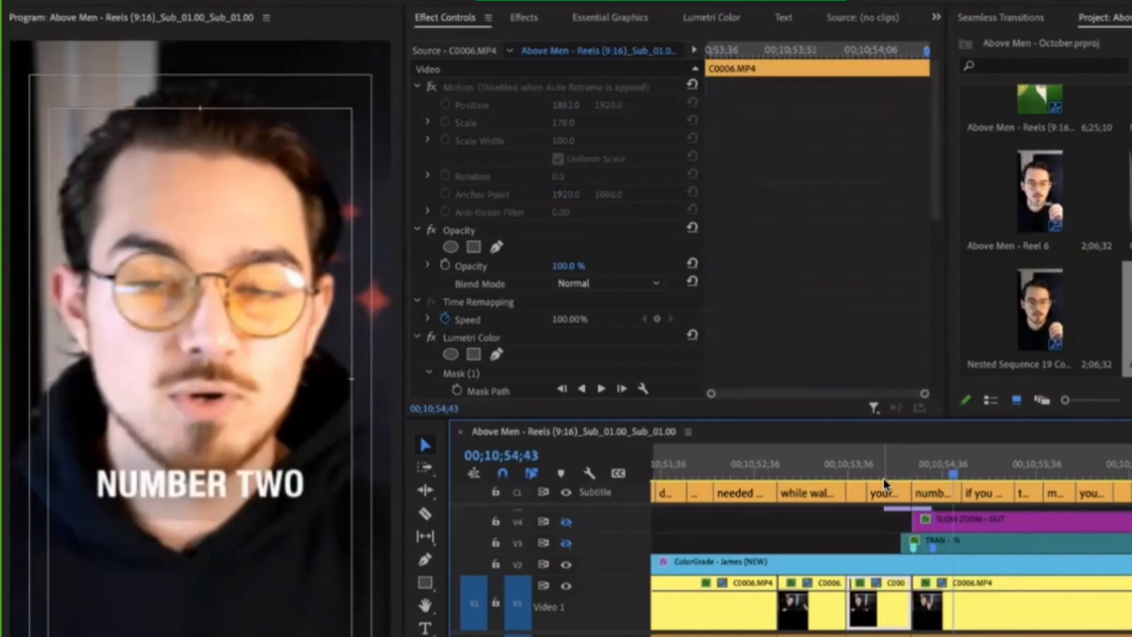
{"action": "key", "text": "space"}
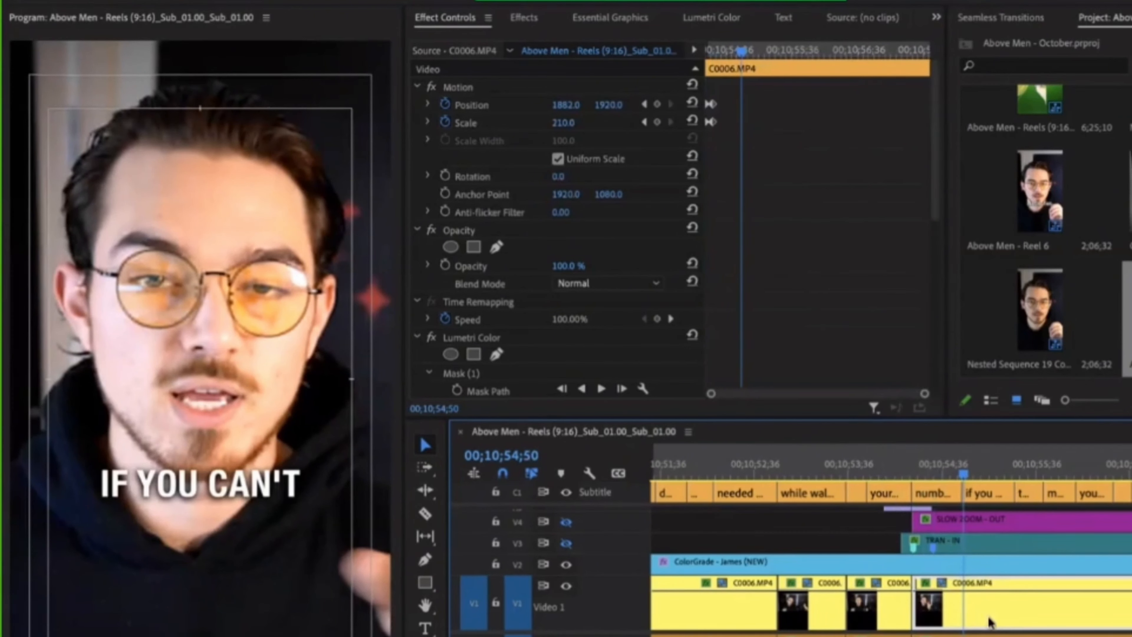
{"action": "left_click", "coordinate": [641, 103]}
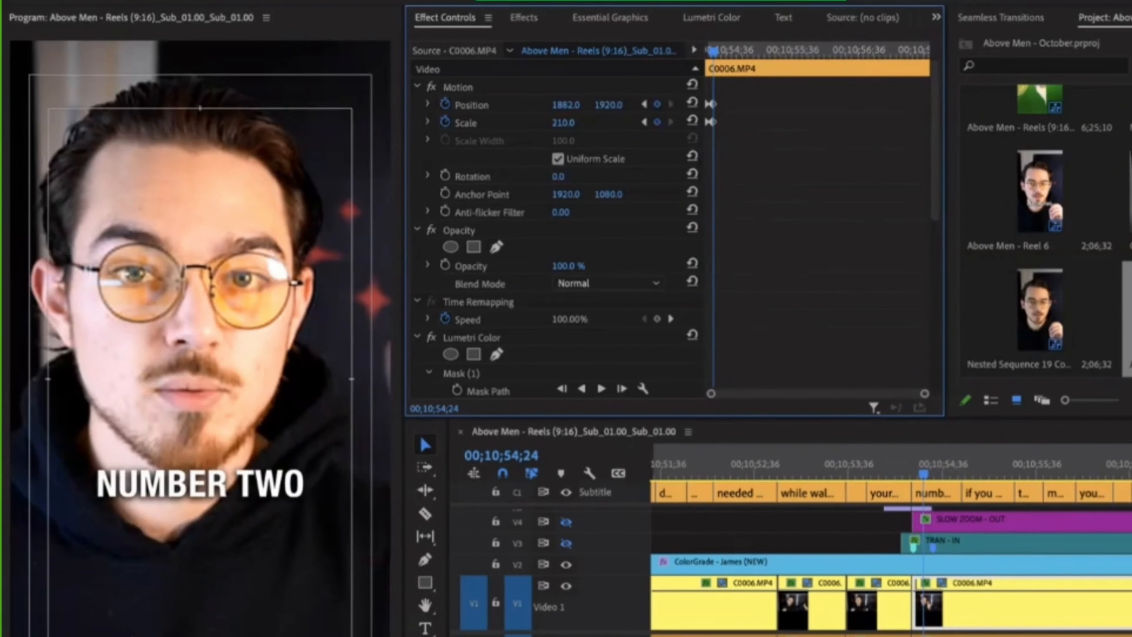
Set the ending keyframe's Position to 1893, 2039 to line up the face, comparing its framing with the starting keyframe.
{"action": "left_click_drag", "start_coordinate": [608, 105], "coordinate": [582, 110]}
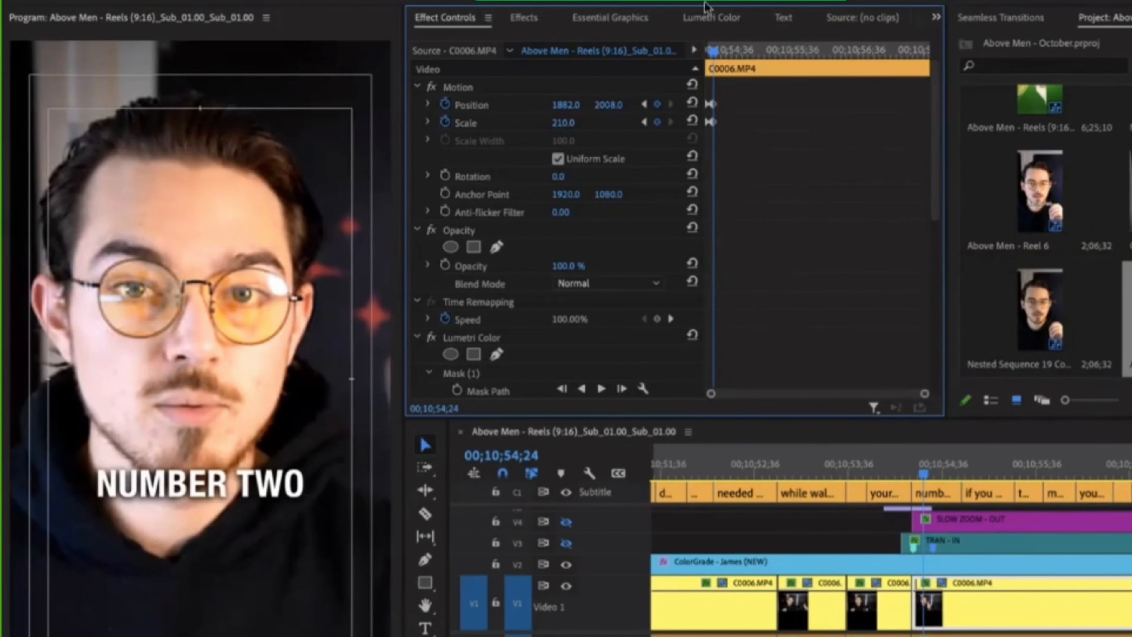
{"action": "left_click_drag", "start_coordinate": [719, 54], "coordinate": [684, 53]}
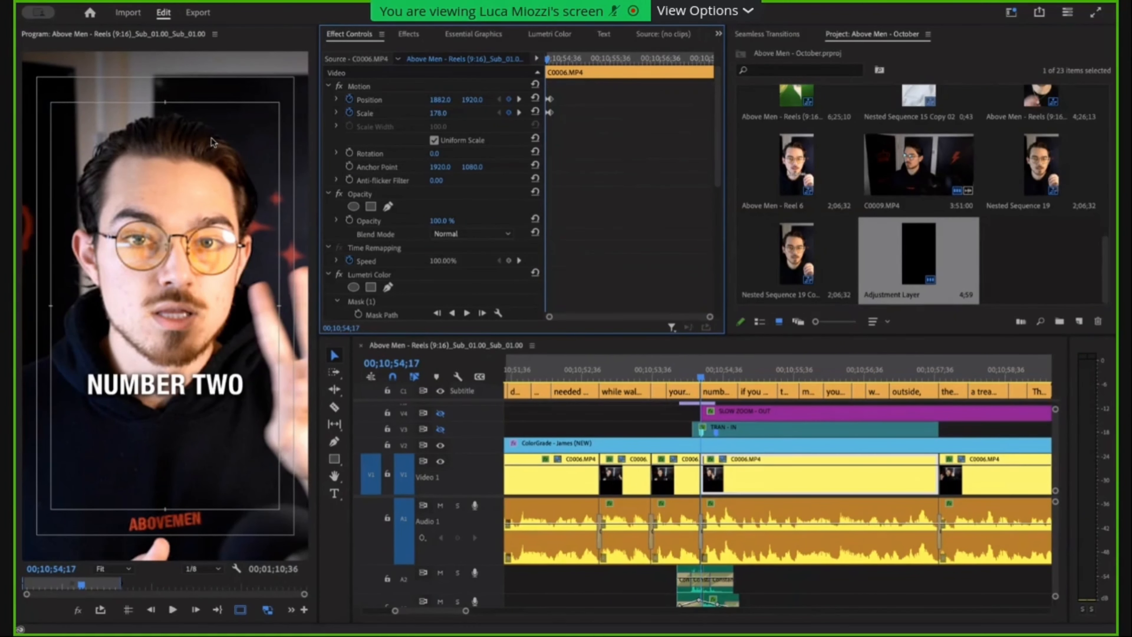
{"action": "left_click", "coordinate": [519, 99]}
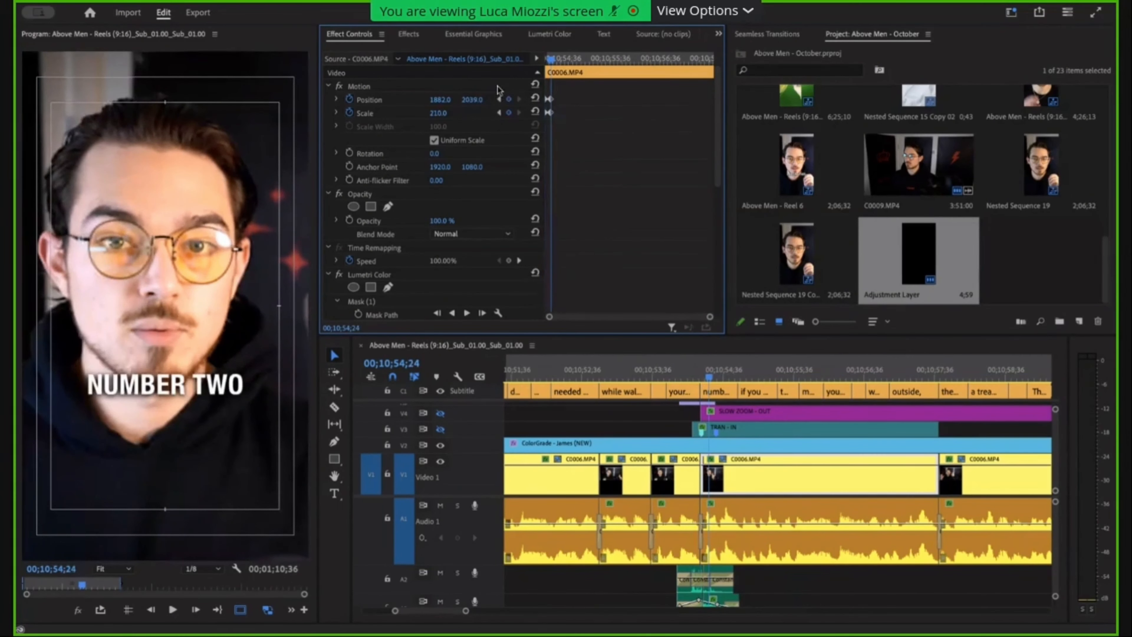
{"action": "left_click_drag", "start_coordinate": [439, 102], "coordinate": [446, 103]}
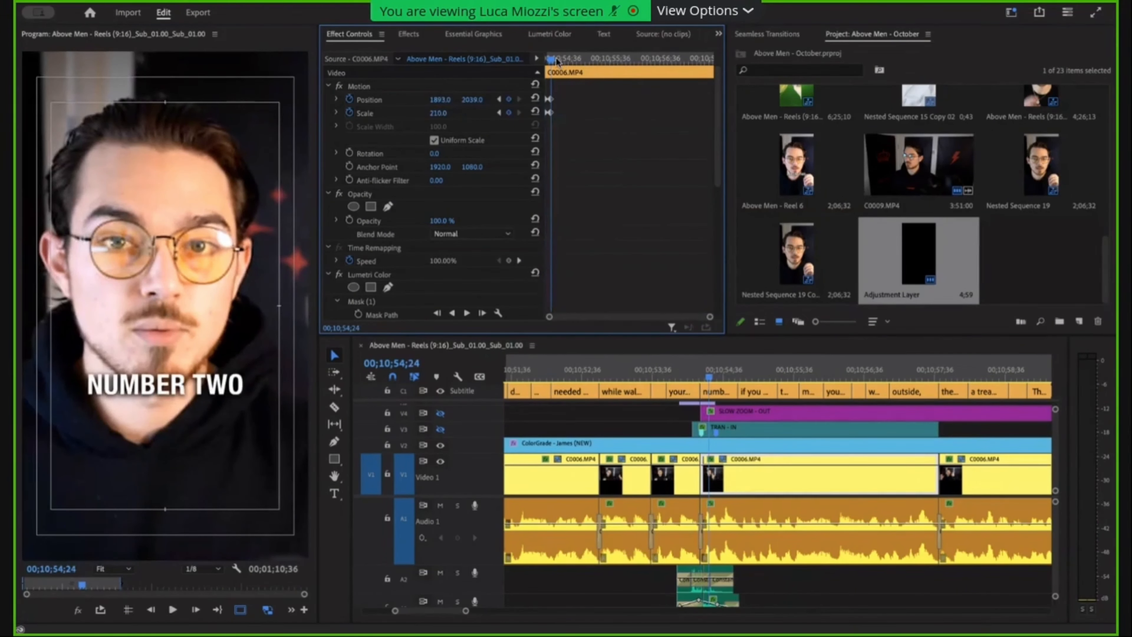
{"action": "left_click_drag", "start_coordinate": [555, 61], "coordinate": [549, 61]}
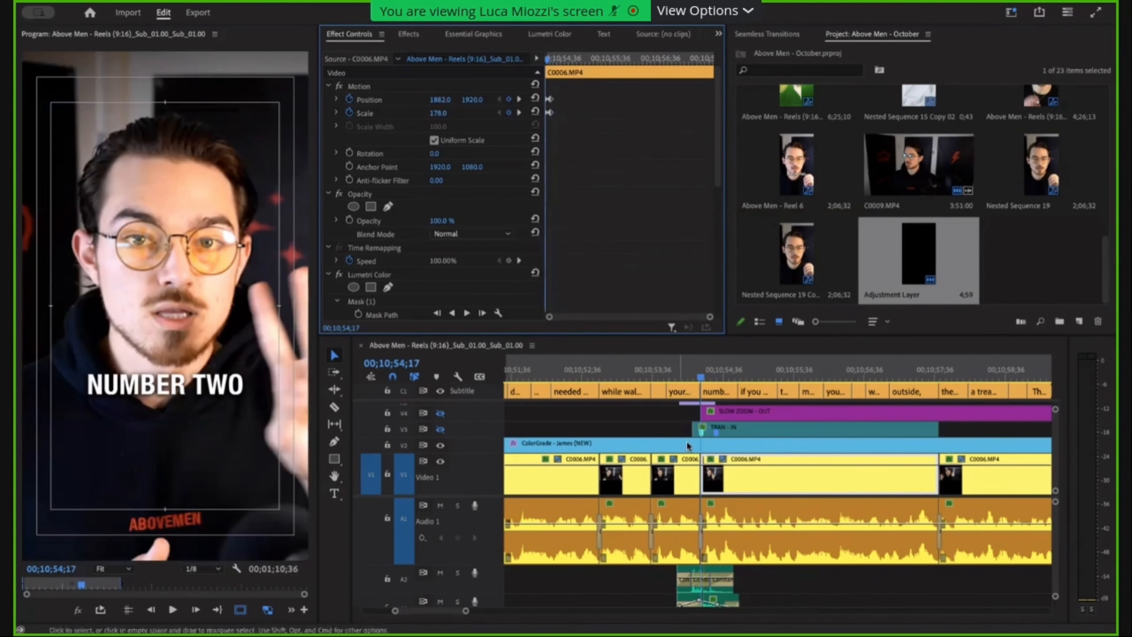
View the TRAN - IN layer's effect settings, then reselect the C0006.MP4 clip under "NUMBER TWO" with the playhead at its start.
{"action": "left_click", "coordinate": [690, 432]}
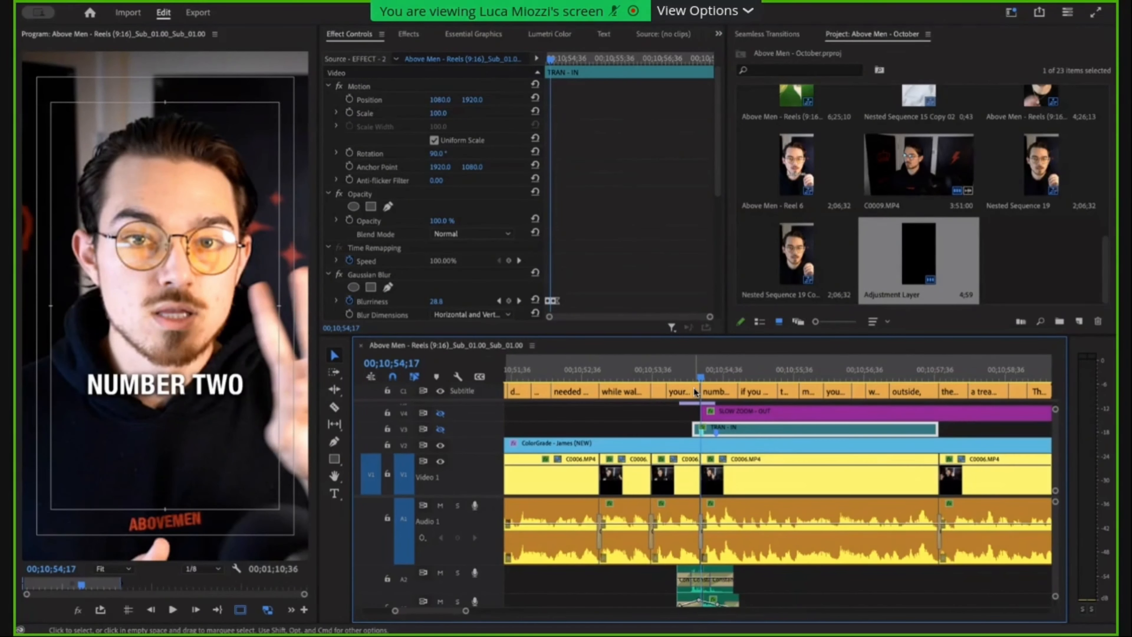
{"action": "mouse_move", "coordinate": [698, 379]}
{"action": "left_mouse_down"}
{"action": "mouse_move", "coordinate": [688, 377]}
{"action": "mouse_move", "coordinate": [707, 376]}
{"action": "left_mouse_up"}
{"action": "left_click", "coordinate": [745, 468]}
{"action": "key", "text": "Up"}
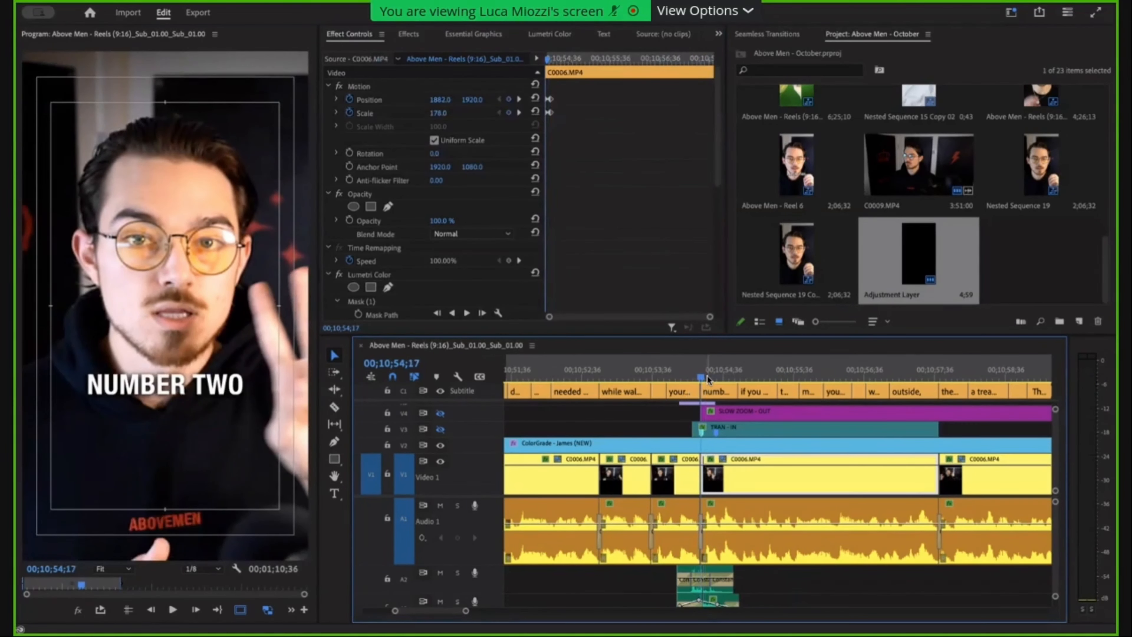